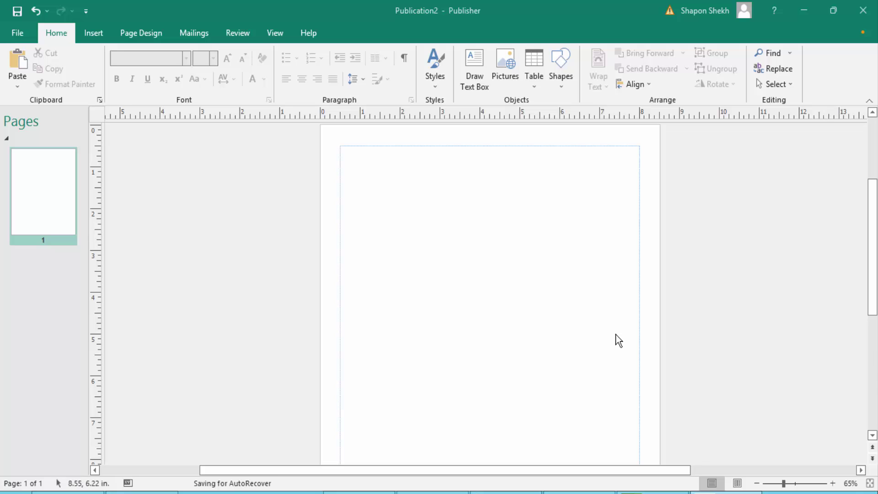
# Draw a blue rectangle across the page margins, about 7.5" by 9.95".
pyautogui.click(89, 32)
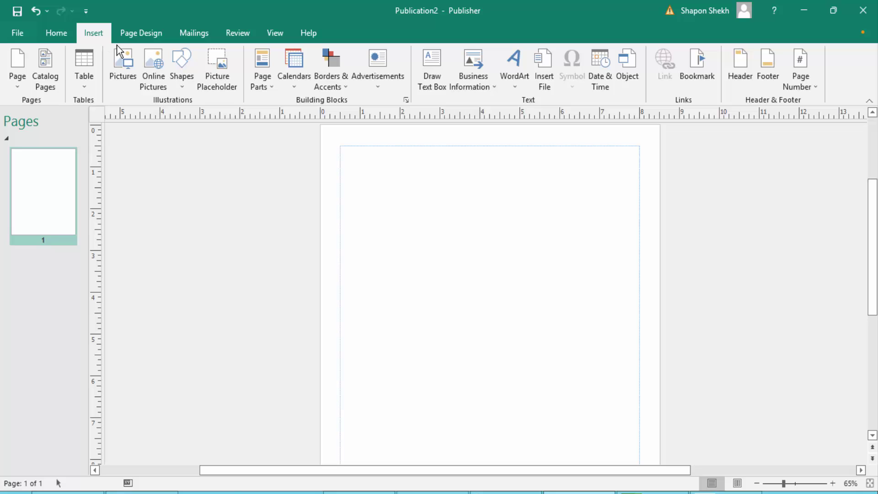
pyautogui.click(179, 81)
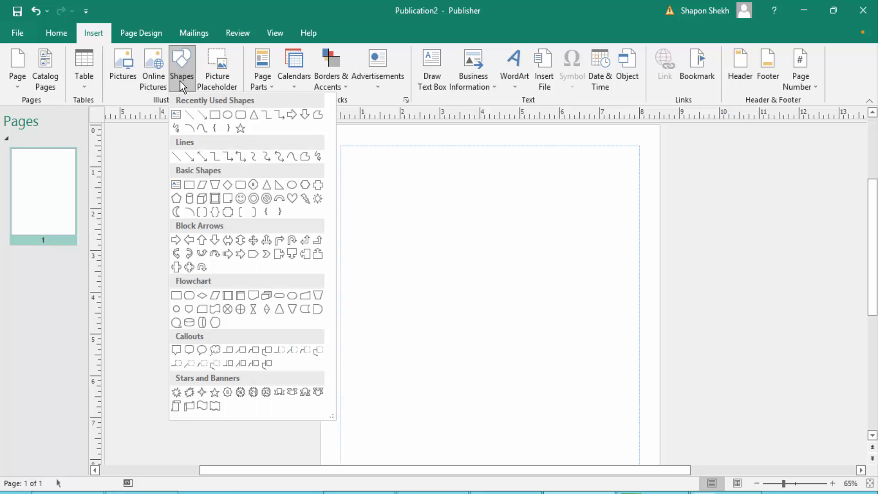
pyautogui.click(216, 114)
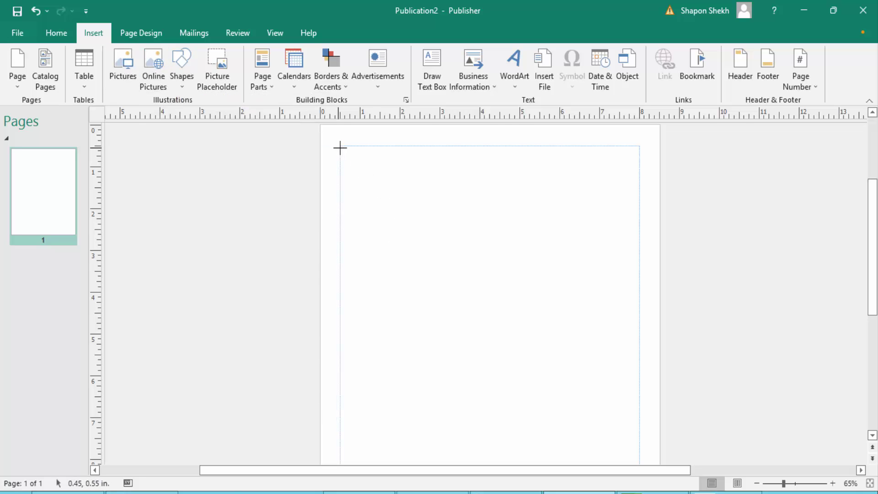
pyautogui.moveTo(344, 168); pyautogui.dragTo(640, 368)
# Set the rectangle's shape outline to No Outline.
pyautogui.scroll(5, 561, 315)
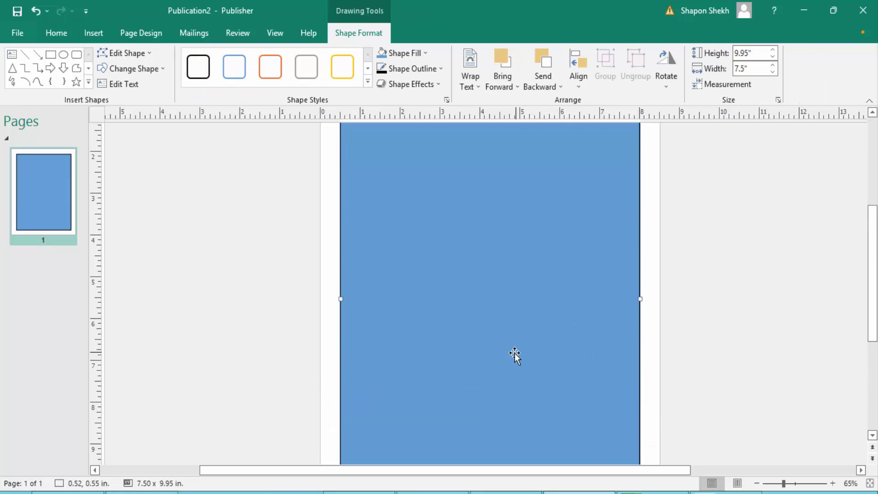
pyautogui.click(438, 69)
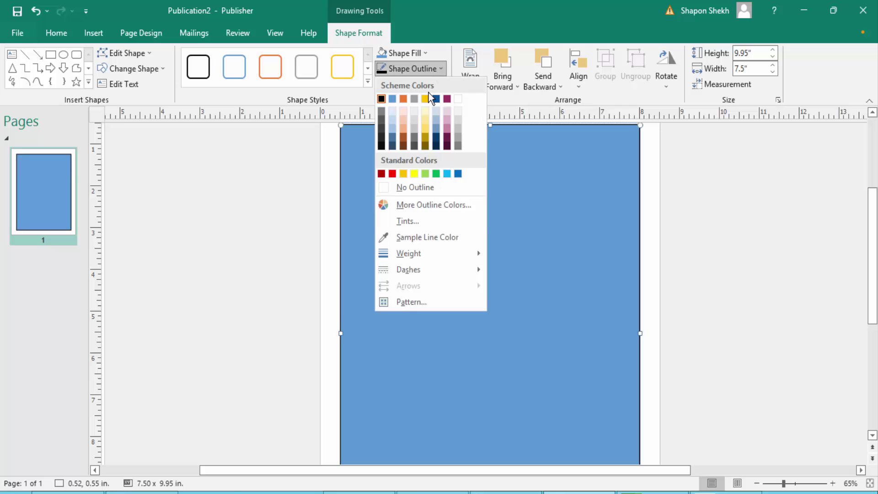
pyautogui.click(402, 187)
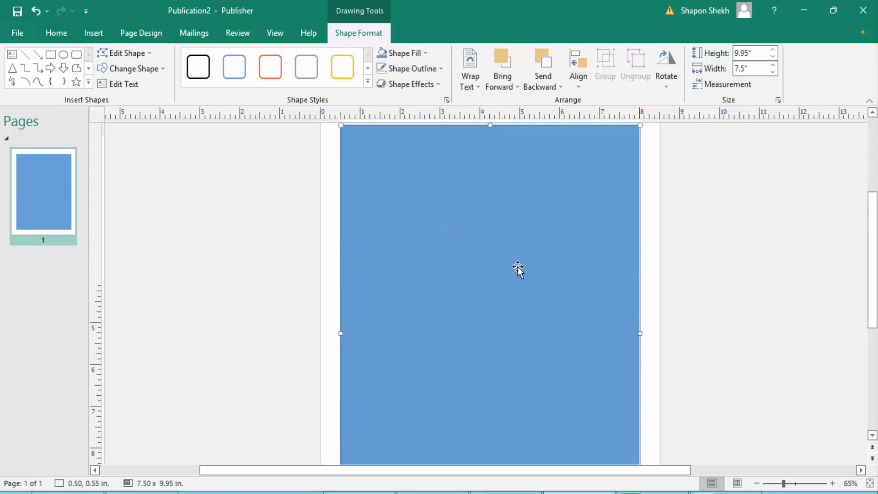
pyautogui.scroll(1, 517, 267)
pyautogui.click(96, 34)
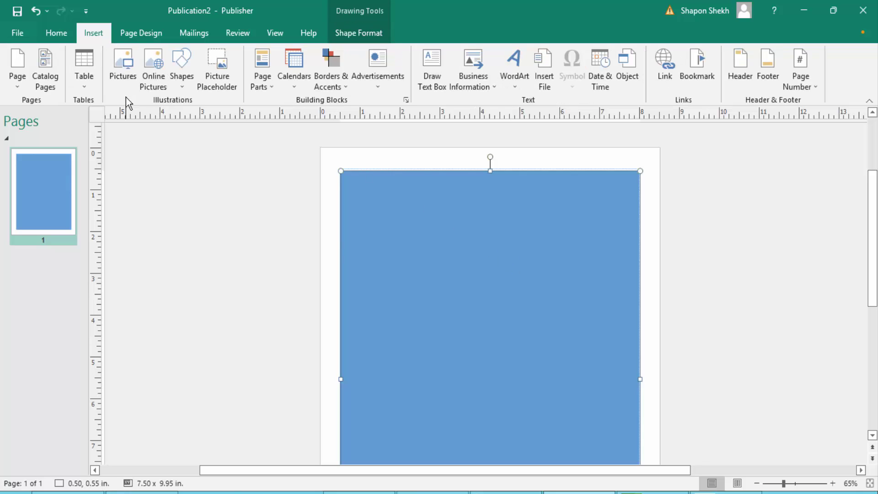
# Insert the sunflower, recycling symbol, rose and tree picture files from the Desktop together.
pyautogui.click(129, 76)
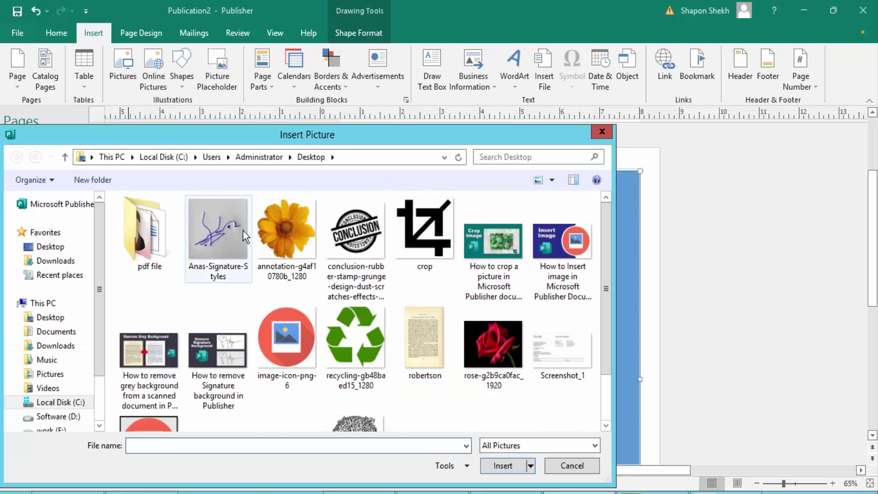
pyautogui.click(290, 242)
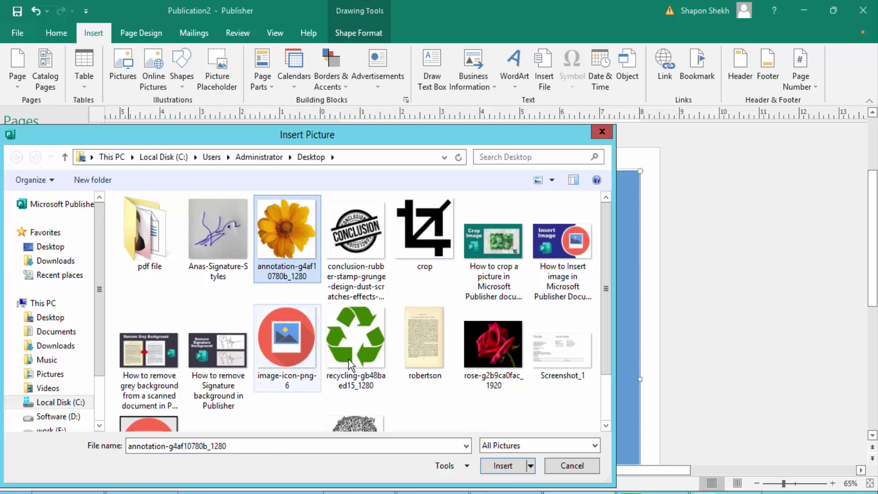
pyautogui.keyDown('ctrl'); pyautogui.click(388, 358); pyautogui.keyUp('ctrl')
pyautogui.keyDown('ctrl'); pyautogui.click(483, 362); pyautogui.keyUp('ctrl')
pyautogui.scroll(-2, 489, 357)
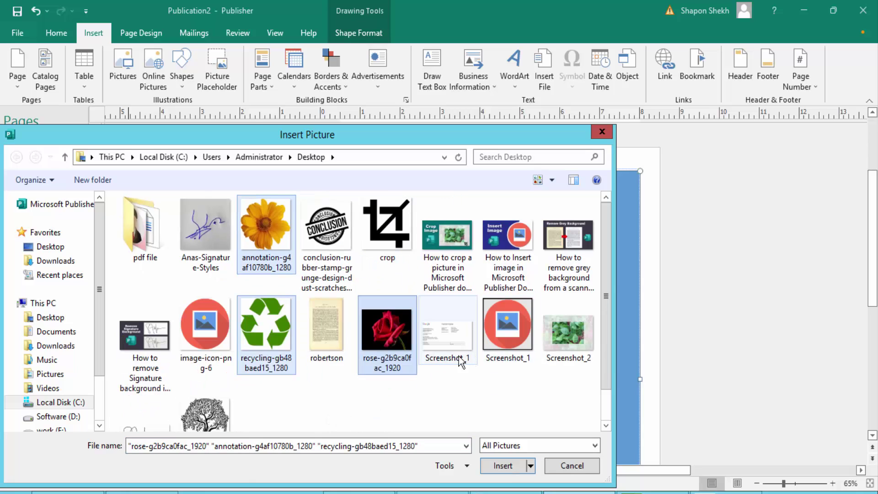
pyautogui.keyDown('ctrl'); pyautogui.click(201, 414); pyautogui.keyUp('ctrl')
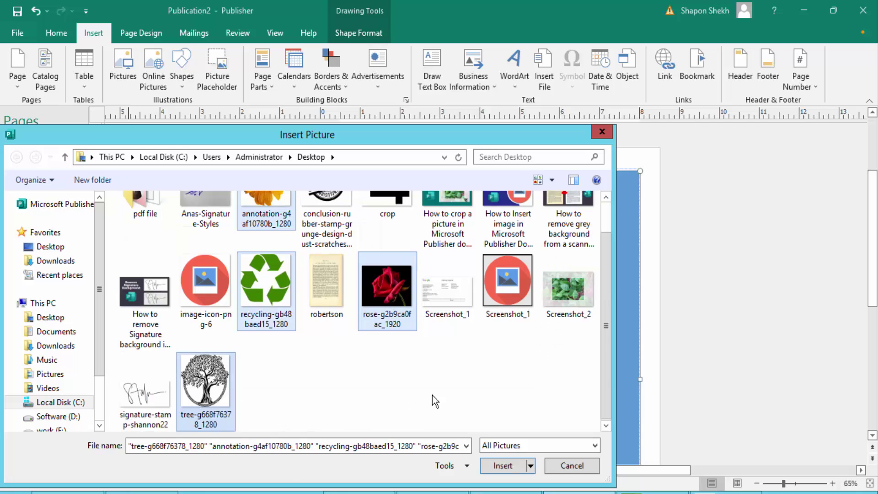
pyautogui.click(503, 466)
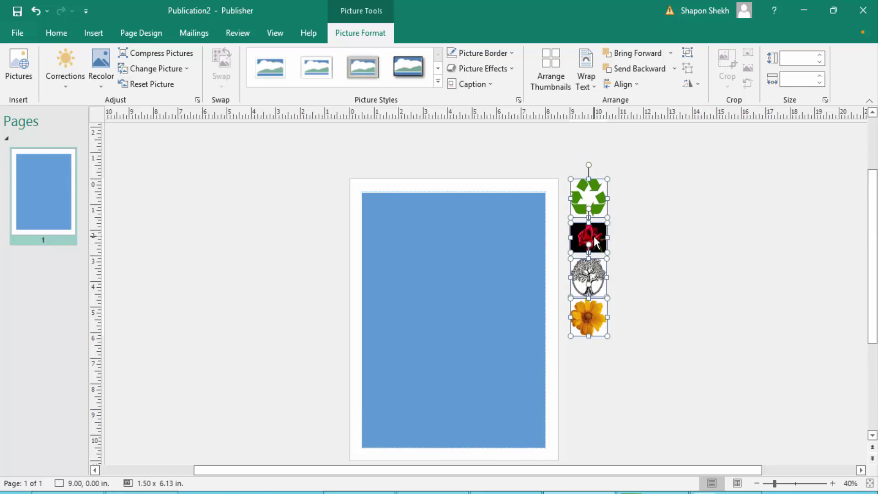
# Park the pictures right of the page; enlarge the rose to 3.58" x 2.77" near the top.
pyautogui.moveTo(591, 234); pyautogui.dragTo(444, 250)
pyautogui.click(608, 282)
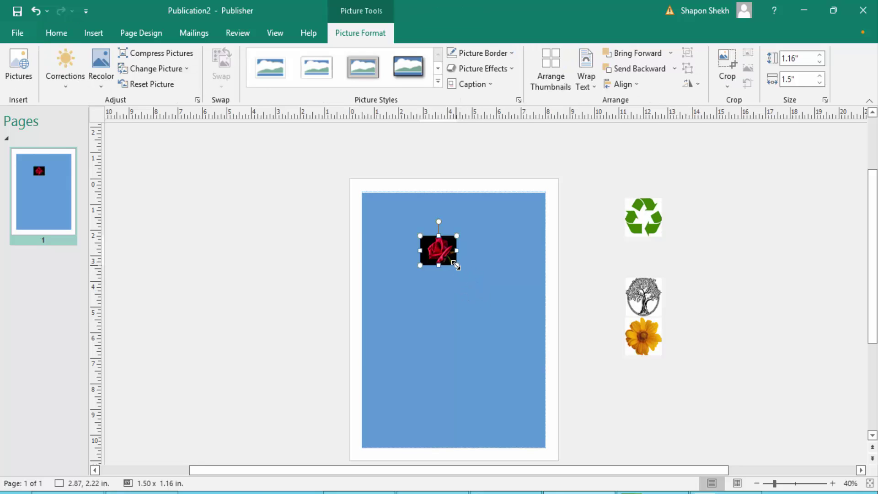
pyautogui.moveTo(466, 271); pyautogui.dragTo(508, 307)
pyautogui.moveTo(473, 275); pyautogui.dragTo(451, 248)
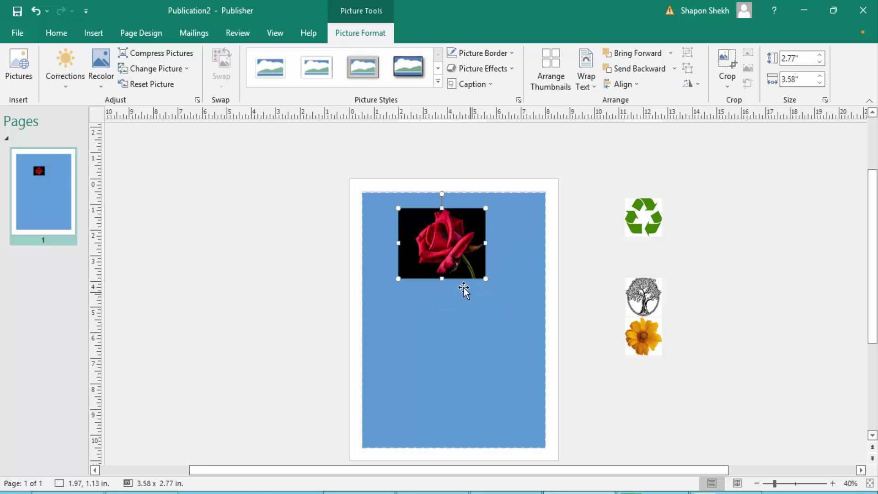
pyautogui.scroll(4, 451, 246)
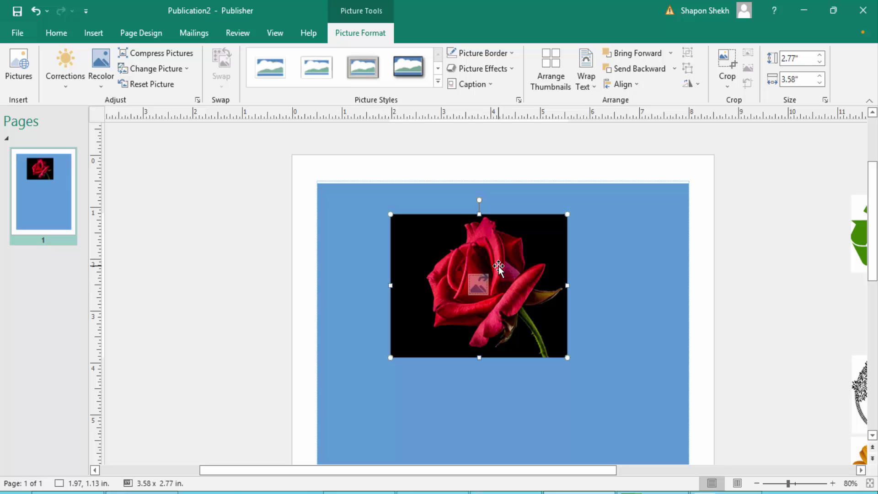
# Make the rose picture's background transparent using Recolor > Set Transparent Color.
pyautogui.click(98, 83)
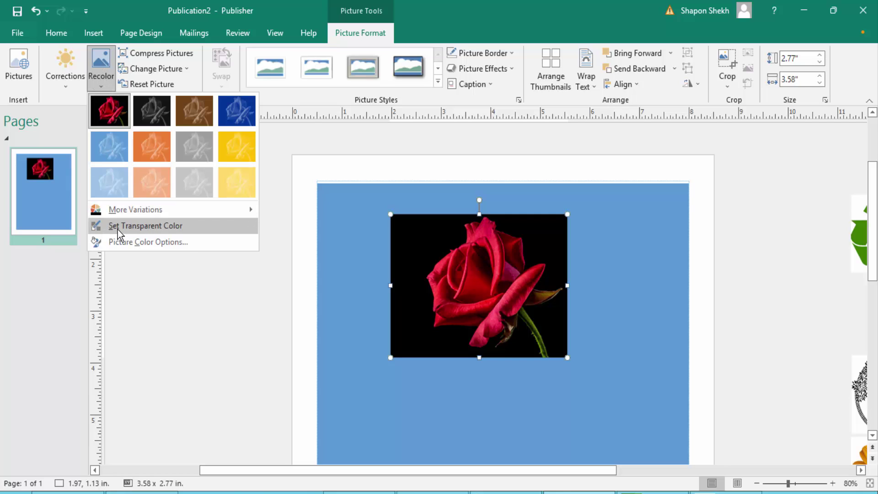
pyautogui.click(180, 226)
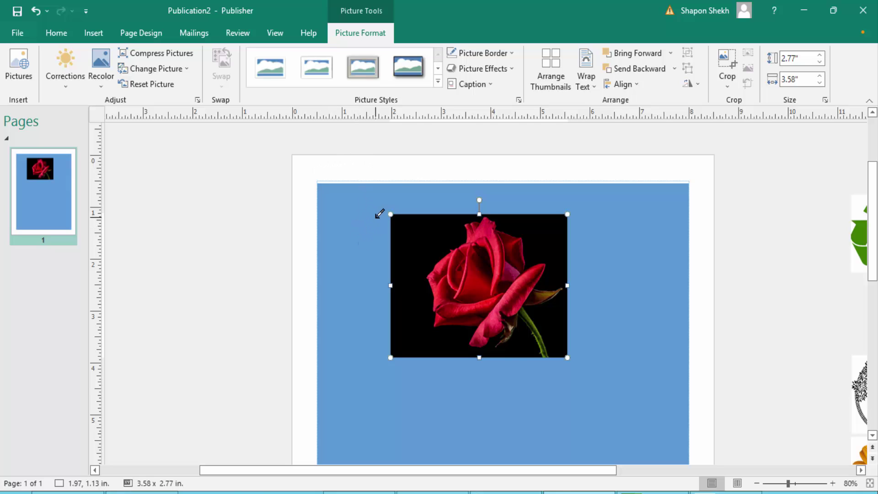
pyautogui.click(438, 236)
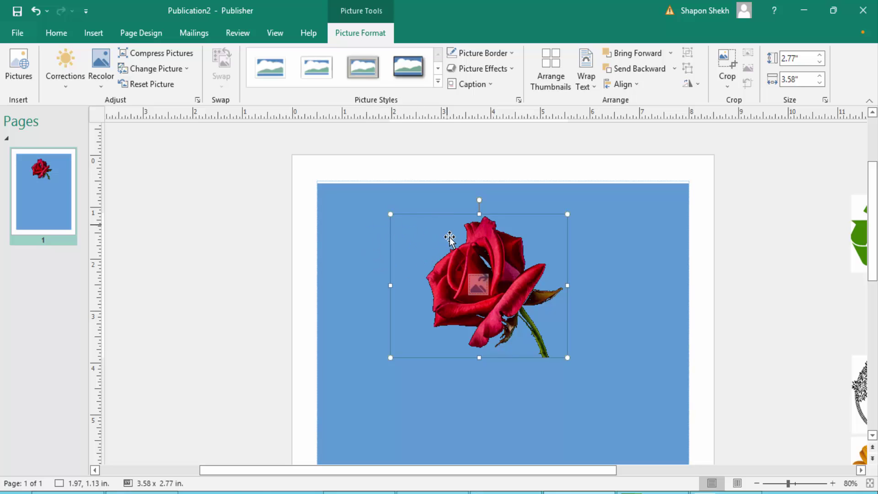
pyautogui.scroll(-1, 527, 272)
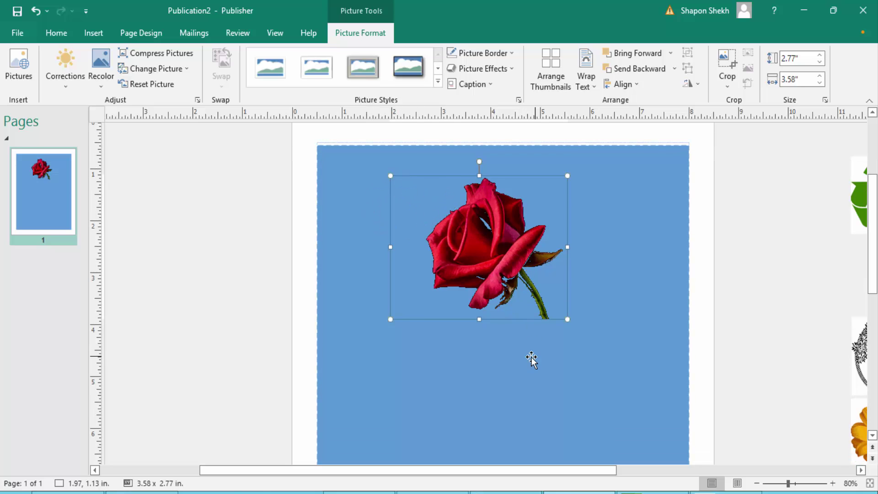
pyautogui.scroll(-1, 531, 311)
# Move the sunflower to the page's lower left and enlarge it to about 3.14" x 3.06".
pyautogui.moveTo(608, 473); pyautogui.dragTo(671, 474)
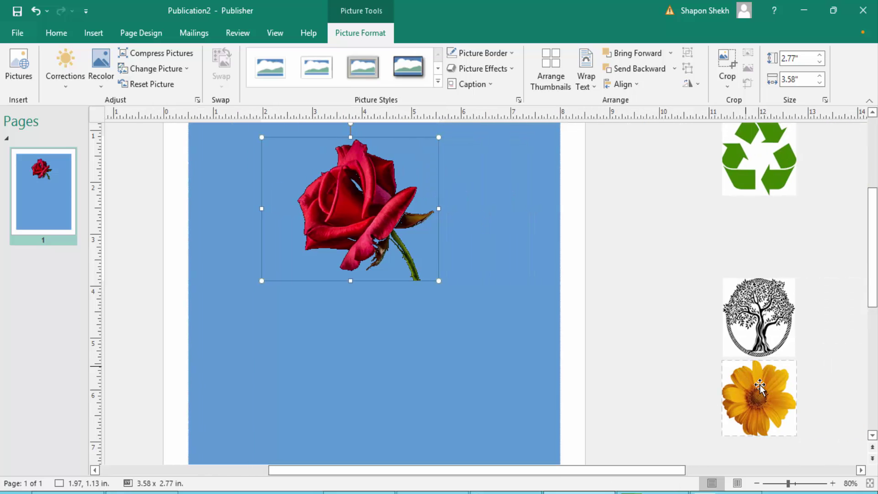
pyautogui.moveTo(761, 399); pyautogui.dragTo(286, 329)
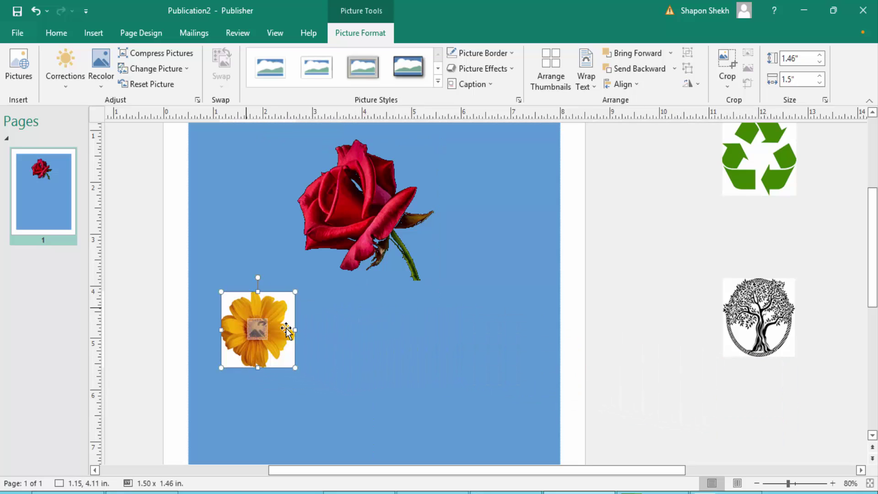
pyautogui.moveTo(300, 370); pyautogui.dragTo(329, 401)
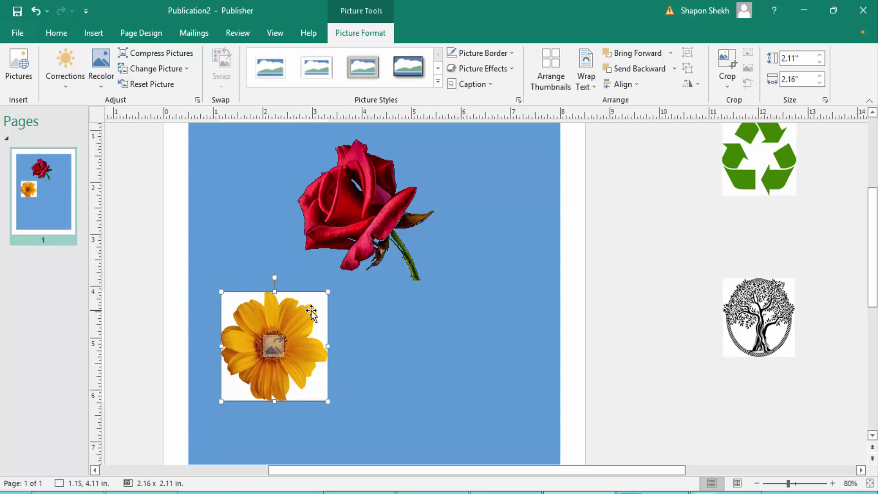
pyautogui.moveTo(323, 398); pyautogui.dragTo(361, 420)
pyautogui.moveTo(359, 258)
pyautogui.mouseDown()
pyautogui.moveTo(358, 270)
pyautogui.moveTo(362, 254)
pyautogui.moveTo(344, 266)
pyautogui.mouseUp()
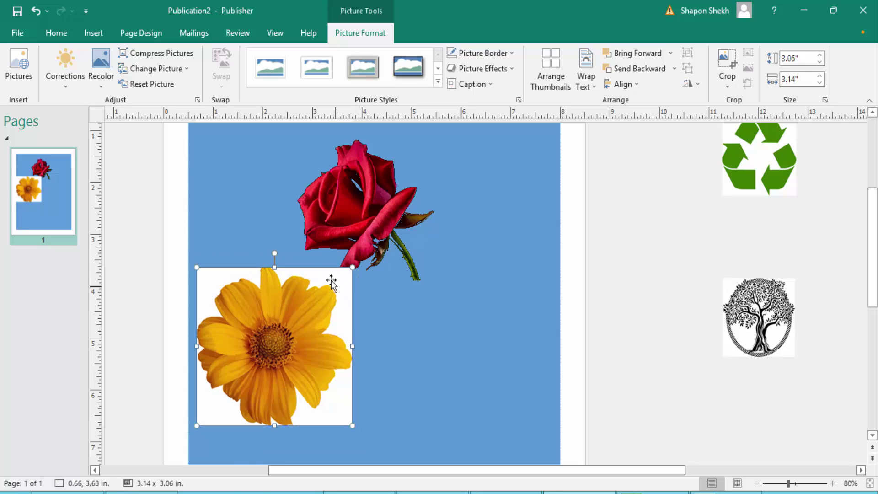
# Make the sunflower's white background transparent with Set Transparent Color.
pyautogui.click(101, 79)
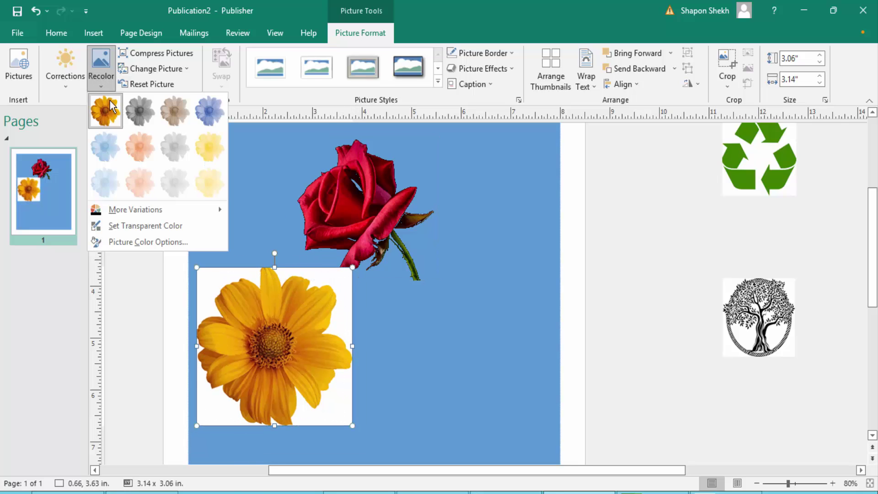
pyautogui.click(154, 227)
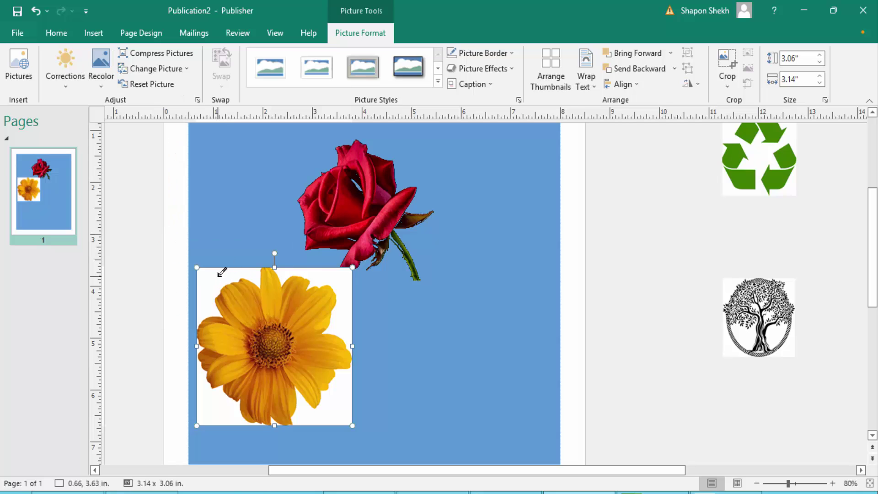
pyautogui.click(218, 275)
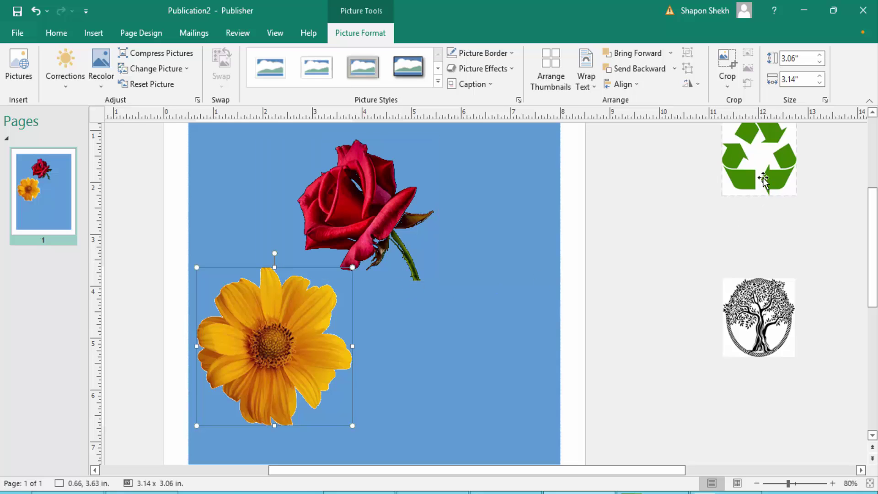
# Enlarge the recycle symbol, make its white background transparent, and place it beside the rose.
pyautogui.moveTo(767, 173); pyautogui.dragTo(480, 346)
pyautogui.moveTo(511, 371); pyautogui.dragTo(534, 402)
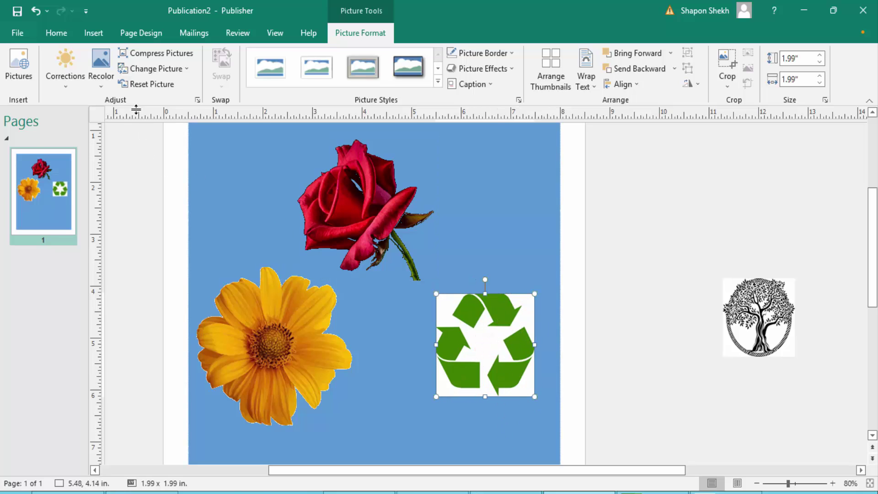
pyautogui.click(101, 82)
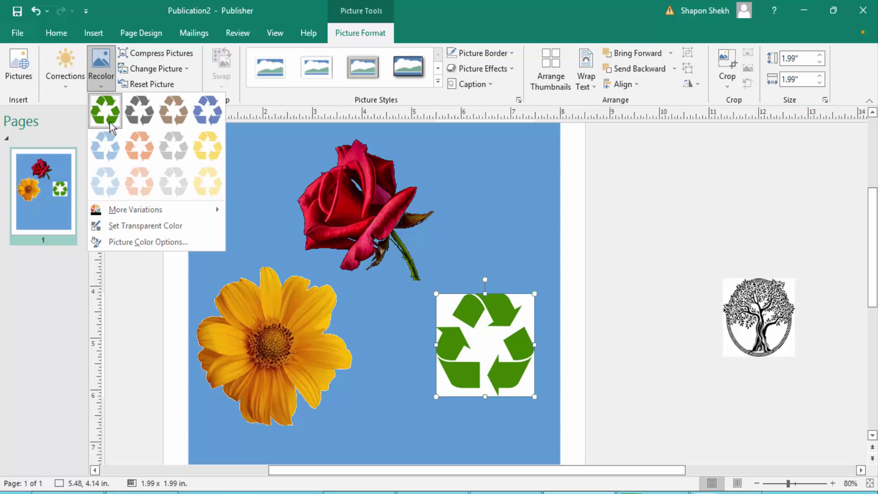
pyautogui.click(137, 229)
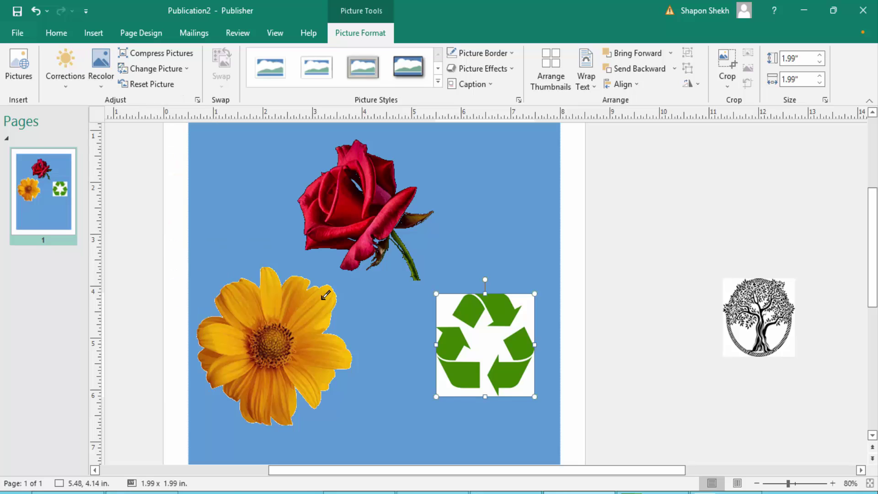
pyautogui.click(490, 338)
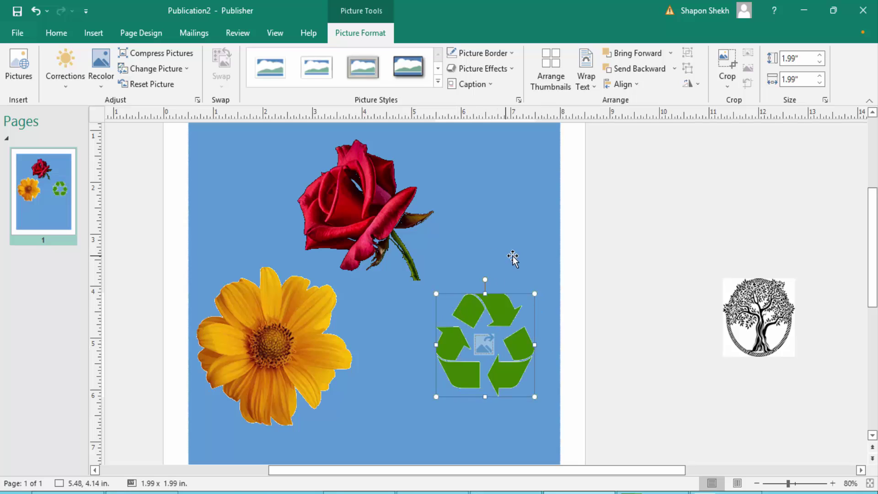
pyautogui.moveTo(500, 318); pyautogui.dragTo(523, 188)
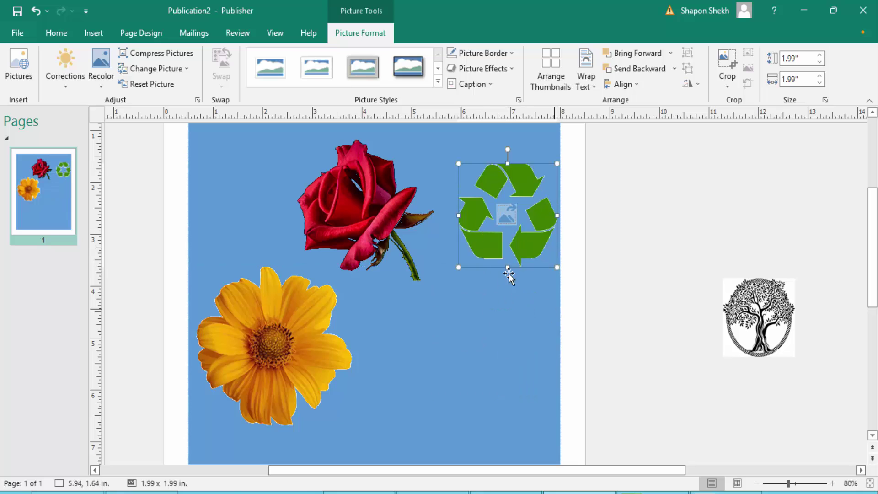
# Place the tree at the lower right, enlarged to about 3.17" x 3.27".
pyautogui.moveTo(737, 315); pyautogui.dragTo(456, 340)
pyautogui.moveTo(513, 389); pyautogui.dragTo(543, 432)
pyautogui.moveTo(489, 341); pyautogui.dragTo(490, 389)
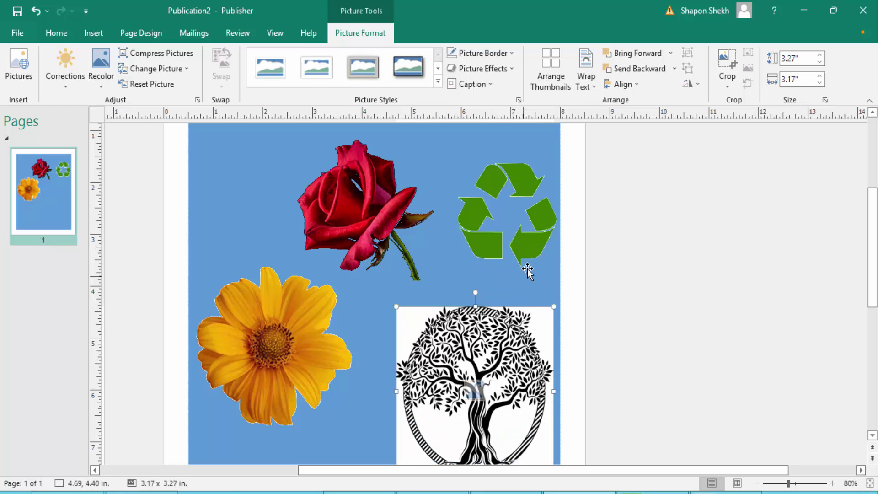
# Apply Recolor > Set Transparent Color to the tree's white background.
pyautogui.scroll(-1, 527, 270)
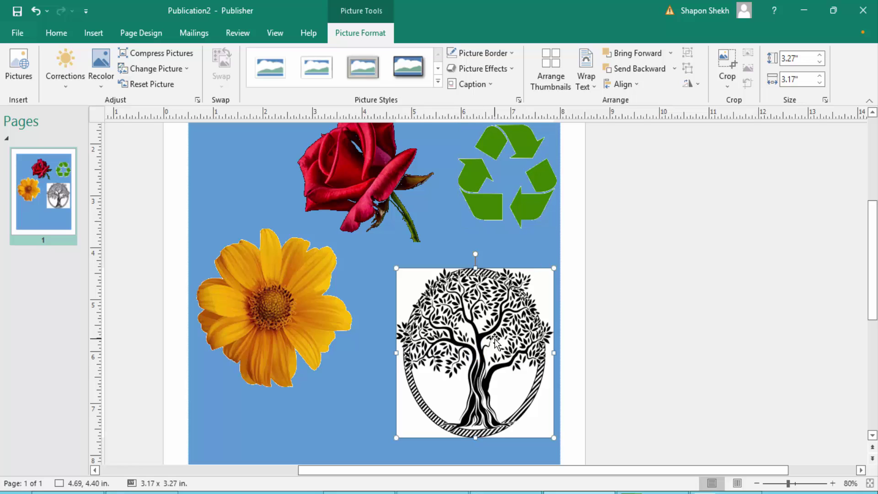
pyautogui.click(102, 85)
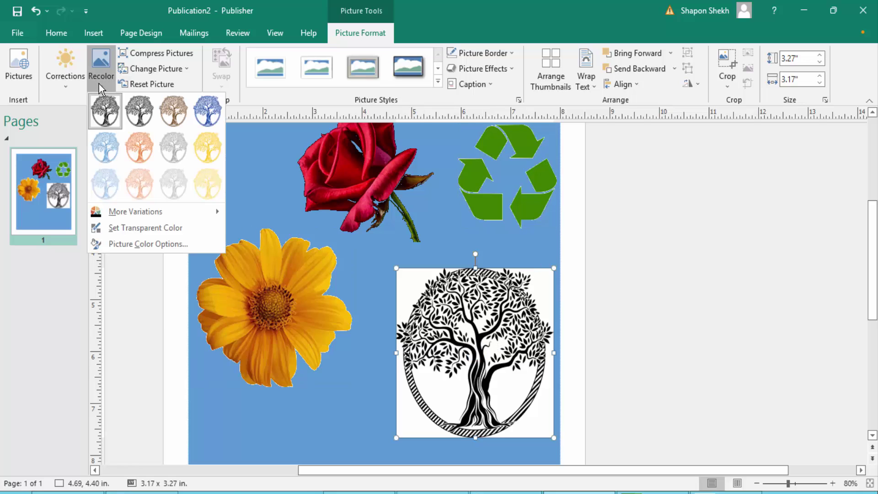
pyautogui.click(152, 229)
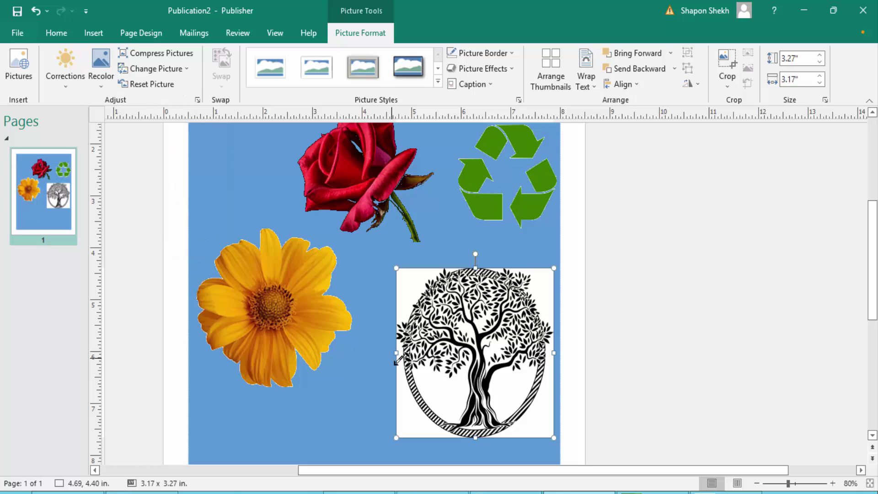
pyautogui.click(438, 385)
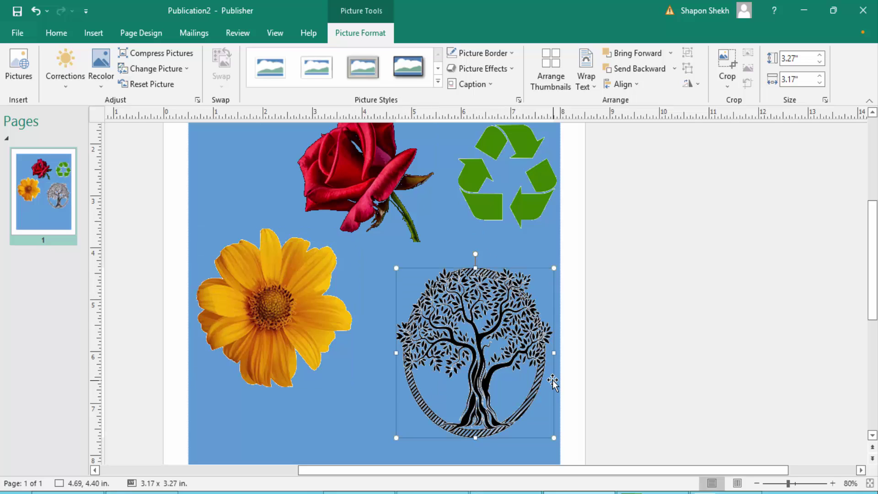
pyautogui.scroll(2, 553, 373)
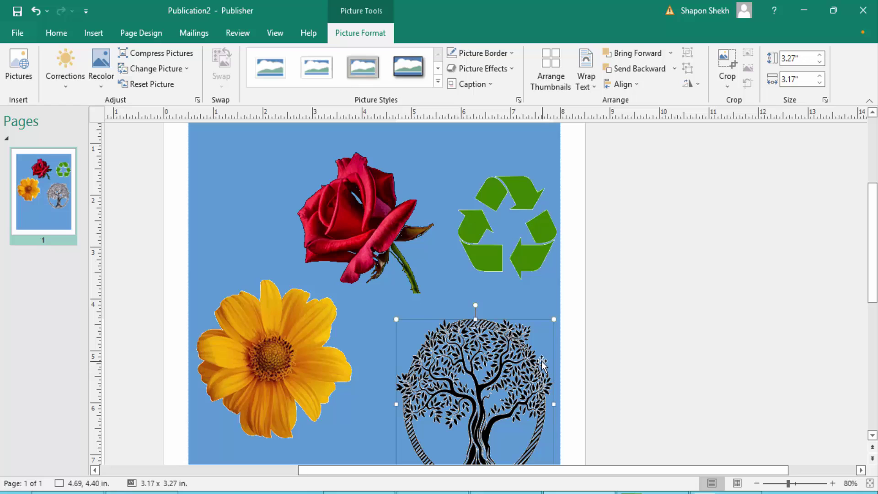